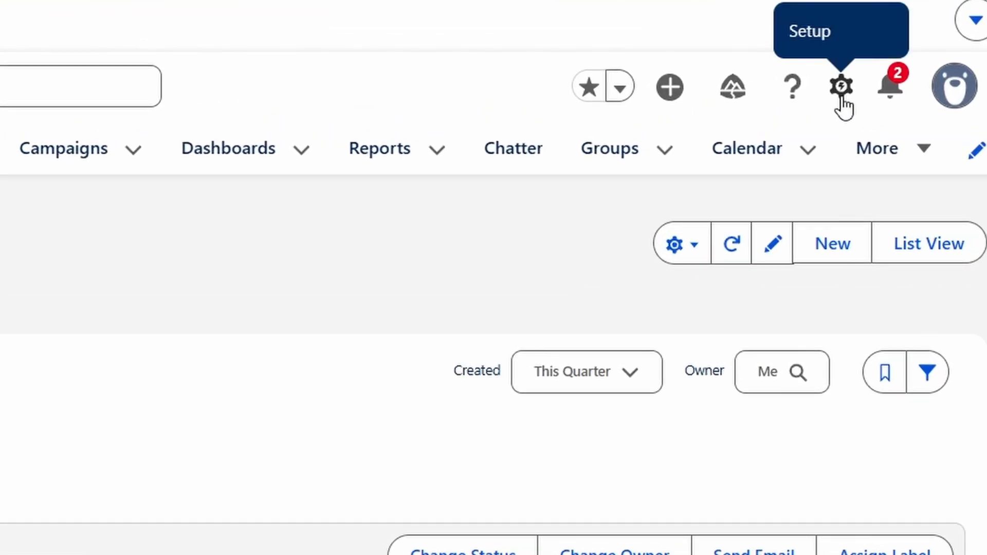
Go to Setup, search for "Data import" and launch the Data Import Wizard.
{"action": "left_click", "coordinate": [842, 89]}
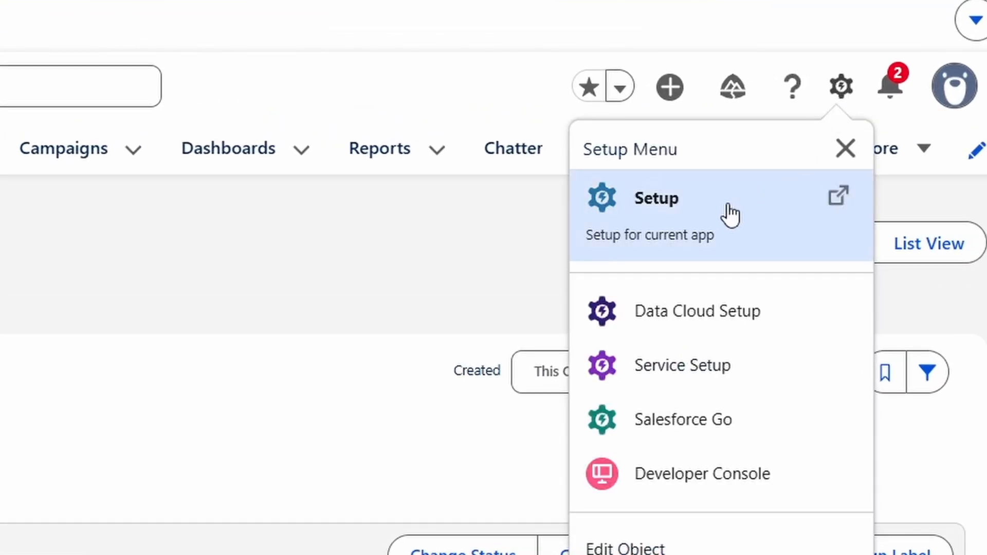
{"action": "left_click", "coordinate": [698, 206]}
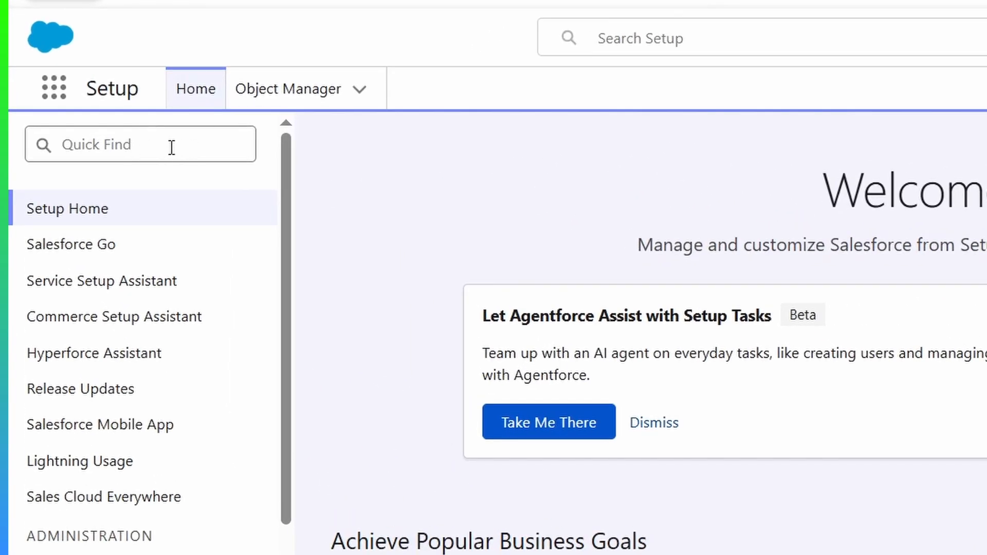
{"action": "left_click", "coordinate": [142, 147]}
{"action": "type", "text": "Data import"}
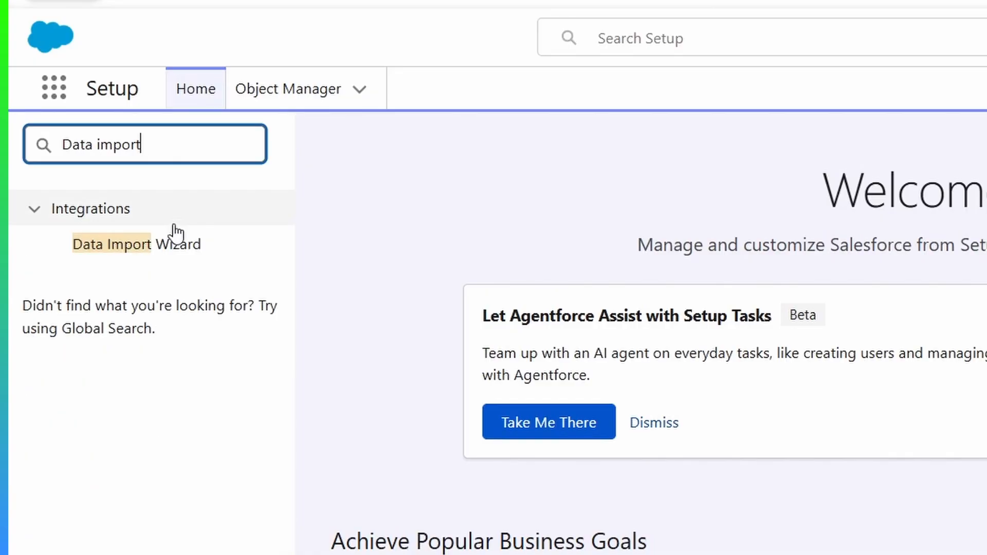
{"action": "left_click", "coordinate": [128, 245]}
{"action": "scroll", "coordinate": [511, 180], "scroll_direction": "down", "scroll_amount": 5}
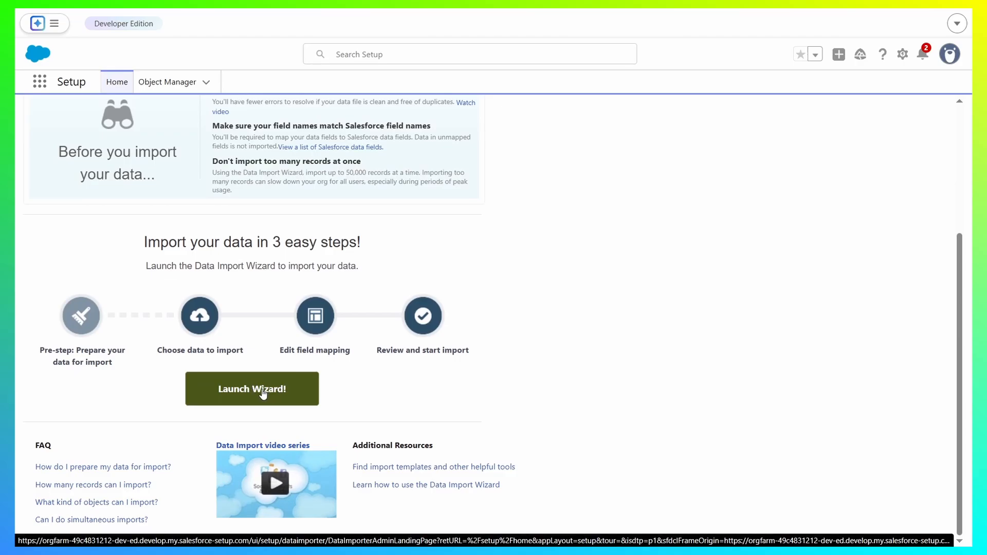
{"action": "left_click", "coordinate": [263, 393]}
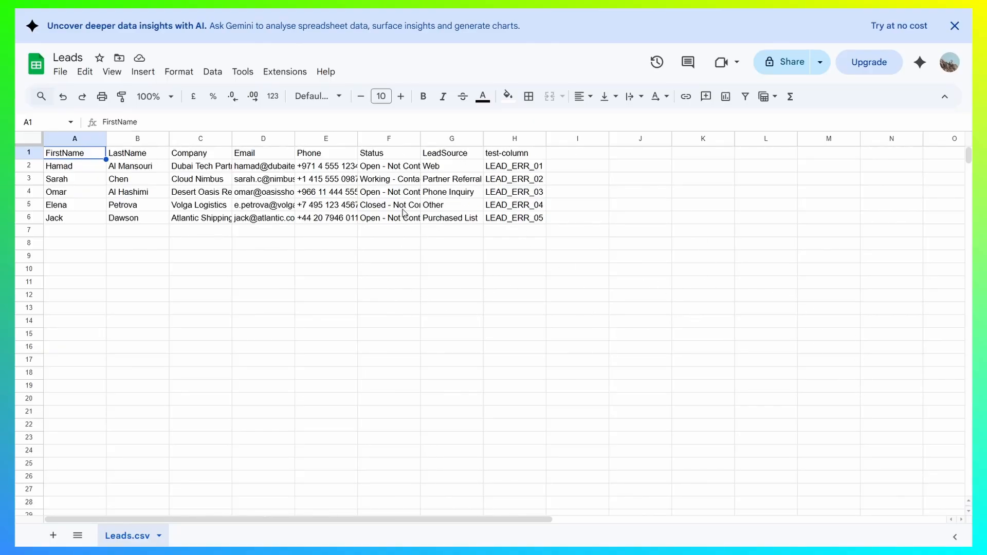
Switch to the Leads spreadsheet in Google Sheets, check its test-column header and bring up the file commands.
{"action": "left_click", "coordinate": [522, 154]}
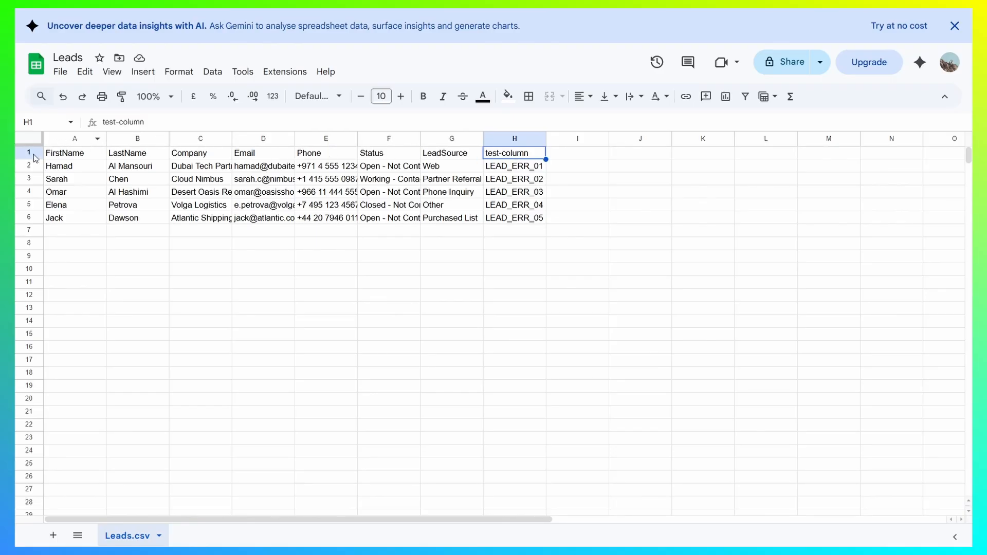
{"action": "left_click", "coordinate": [61, 72]}
{"action": "mouse_move", "coordinate": [172, 226]}
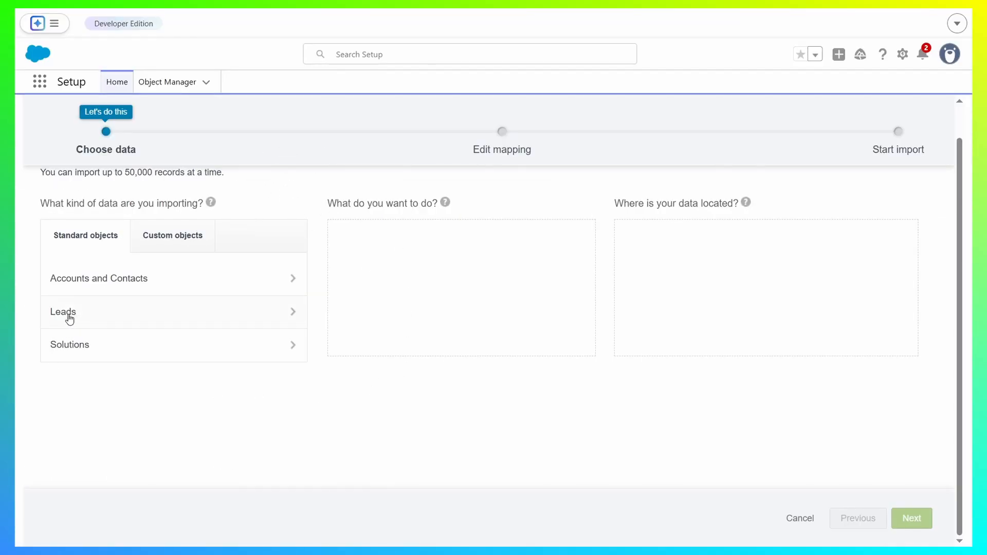
Back in the Salesforce wizard, choose Leads as the data to import and Add new records as the operation.
{"action": "scroll", "coordinate": [113, 316], "scroll_direction": "up", "scroll_amount": 1}
{"action": "left_click", "coordinate": [111, 347]}
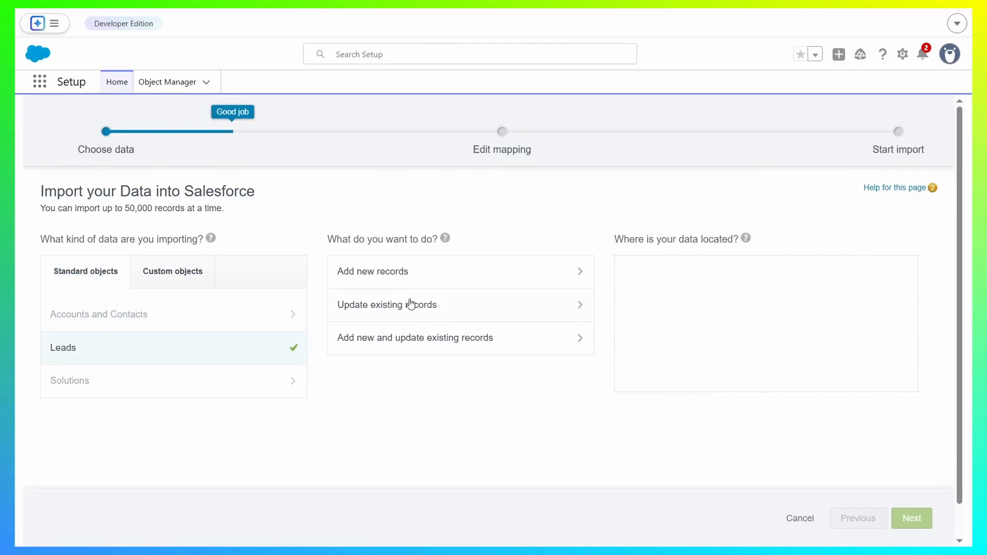
{"action": "left_click", "coordinate": [441, 275]}
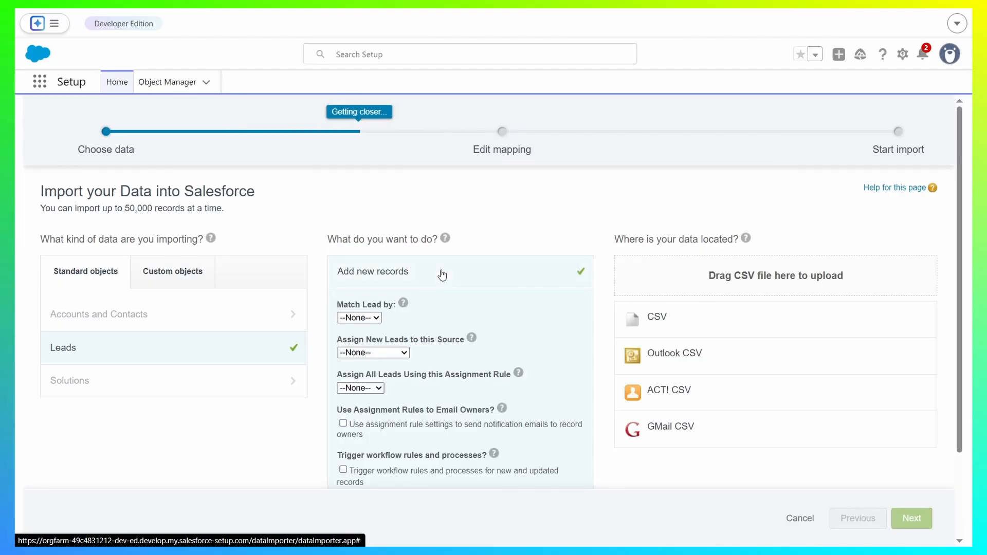
Set the new records to match leads by Email.
{"action": "scroll", "coordinate": [418, 316], "scroll_direction": "down", "scroll_amount": 1}
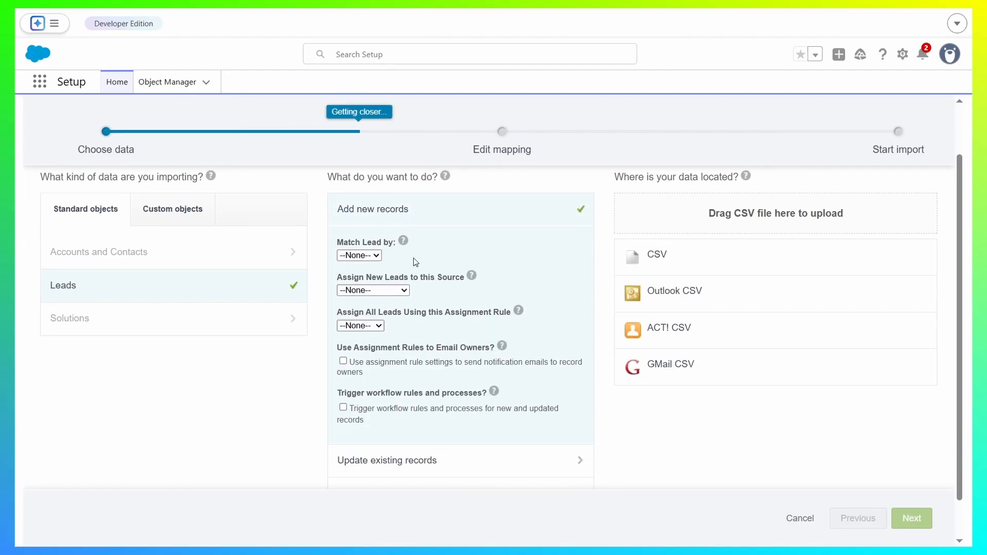
{"action": "left_click", "coordinate": [370, 255]}
{"action": "left_click", "coordinate": [371, 299]}
{"action": "left_click", "coordinate": [366, 255]}
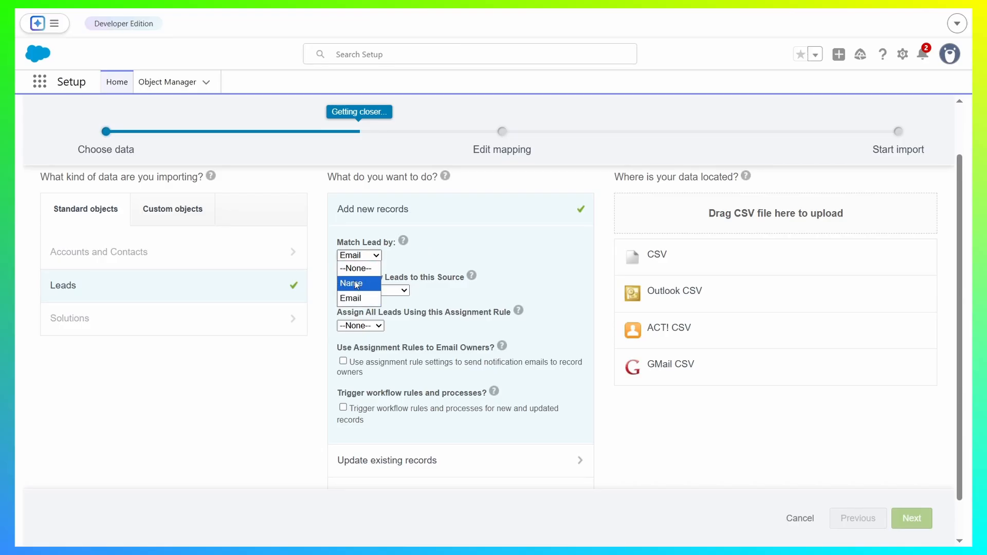
{"action": "left_click", "coordinate": [365, 256]}
{"action": "left_click", "coordinate": [379, 257]}
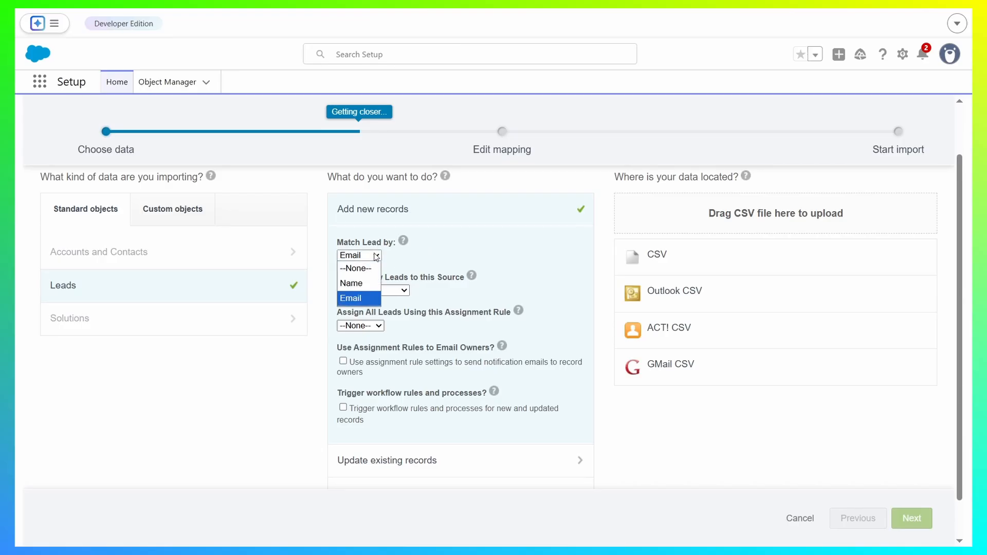
{"action": "left_click", "coordinate": [374, 257]}
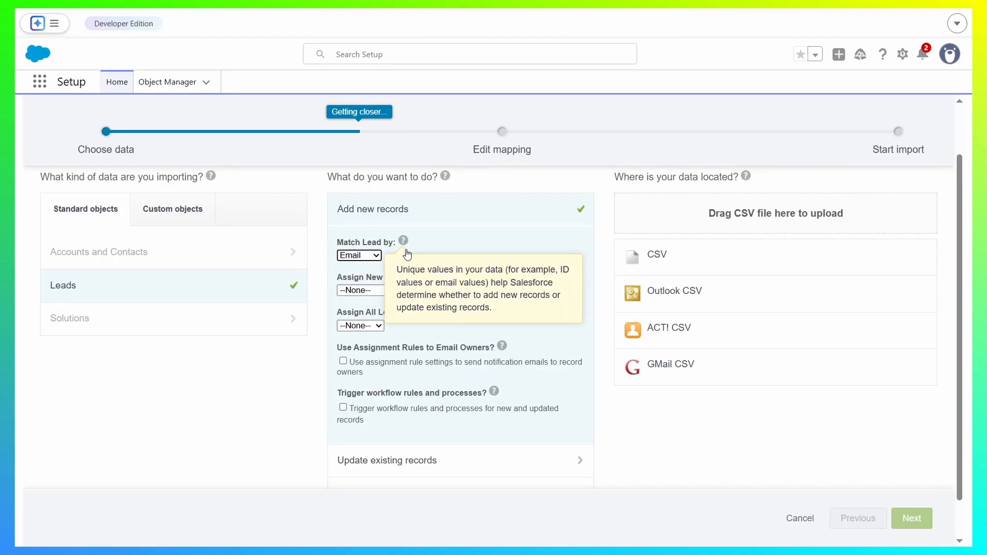
Assign the new leads to the Web source.
{"action": "scroll", "coordinate": [332, 241], "scroll_direction": "down", "scroll_amount": 1}
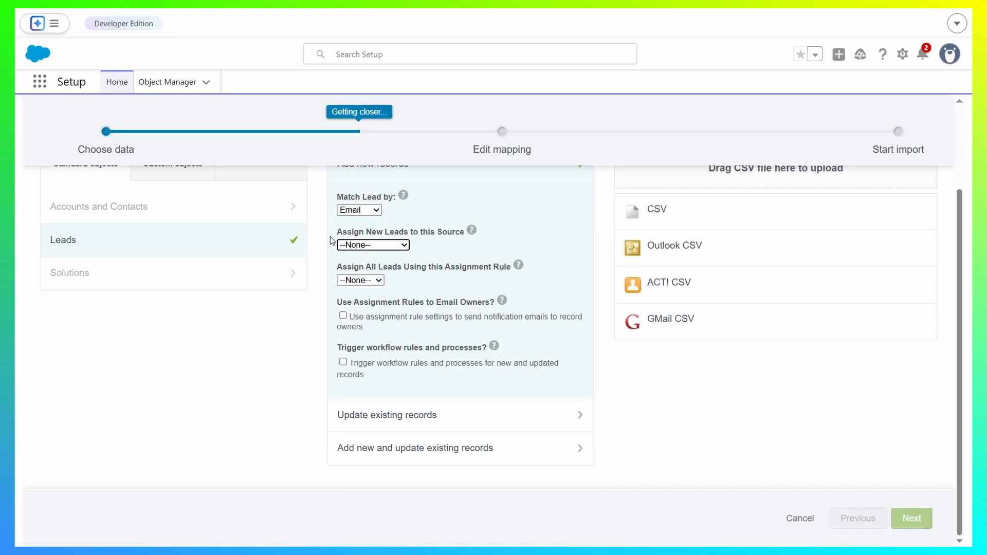
{"action": "left_click", "coordinate": [394, 246]}
{"action": "left_click", "coordinate": [383, 257]}
{"action": "left_click", "coordinate": [366, 249]}
{"action": "left_click", "coordinate": [406, 246]}
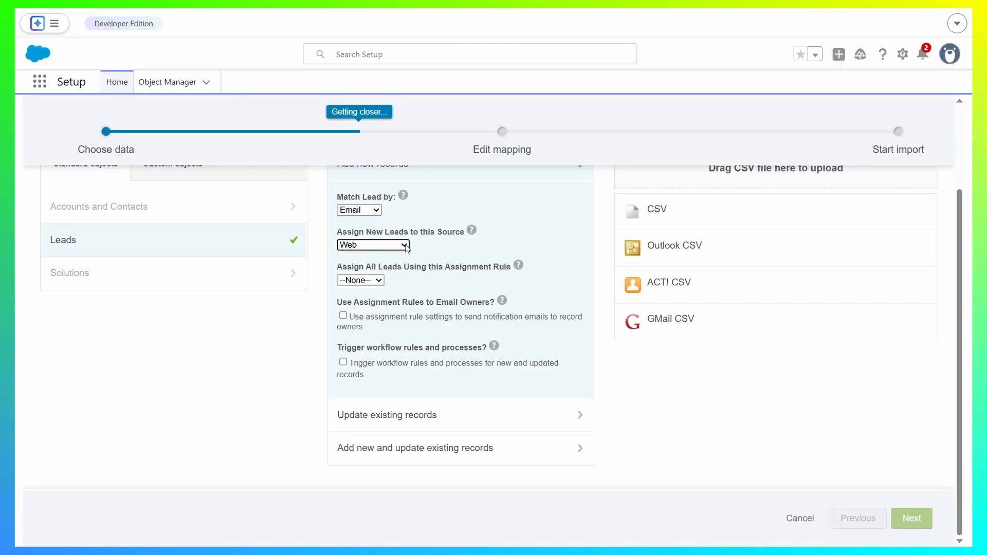
Assign all leads using the Standard assignment rule.
{"action": "left_click_drag", "start_coordinate": [443, 262], "coordinate": [512, 267]}
{"action": "left_click", "coordinate": [512, 268]}
{"action": "left_click", "coordinate": [381, 280]}
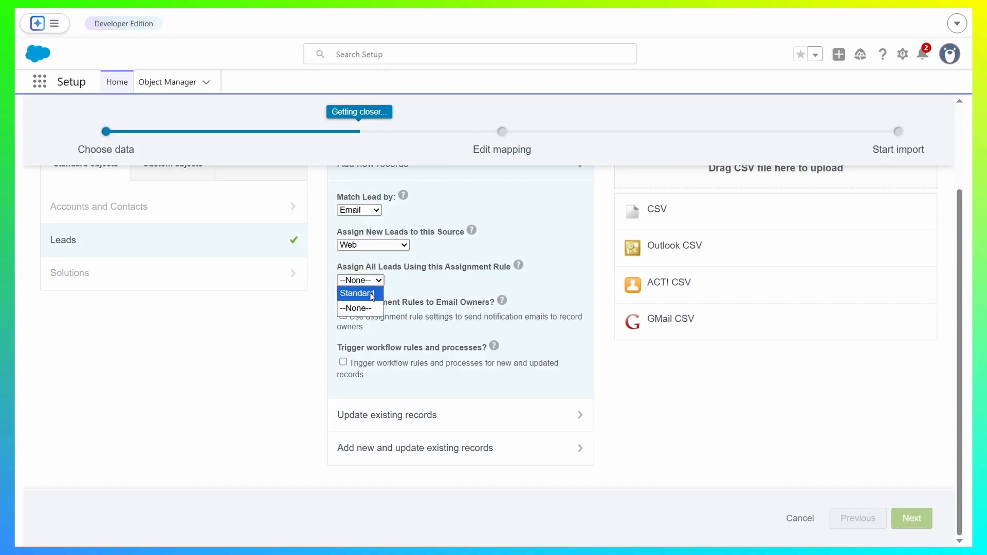
{"action": "left_click", "coordinate": [372, 295]}
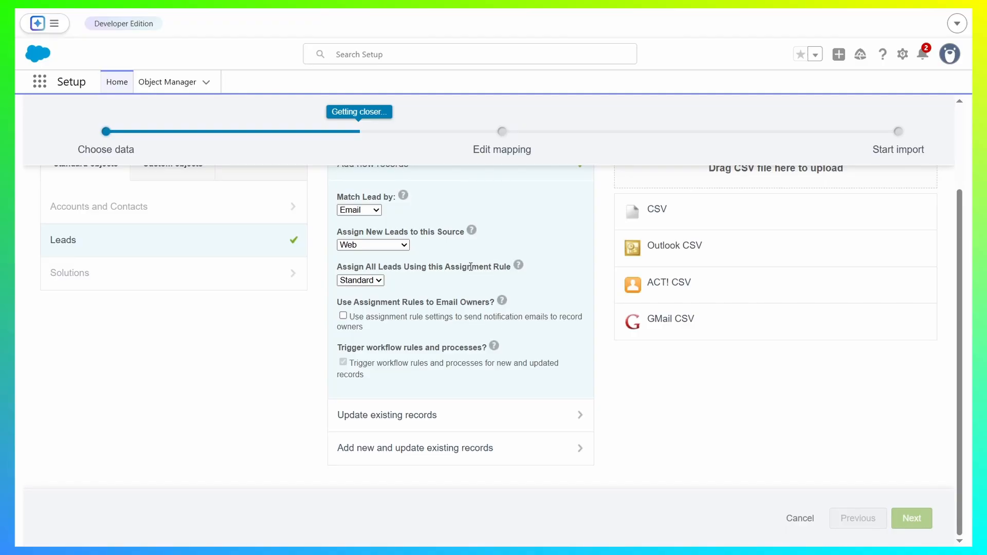
{"action": "left_click", "coordinate": [360, 280]}
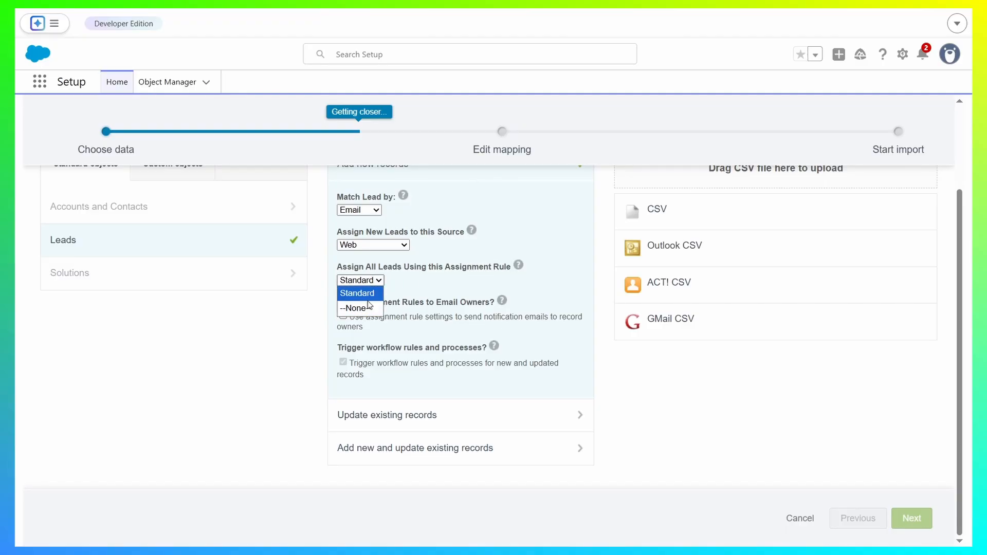
{"action": "left_click", "coordinate": [369, 297]}
Set the assignment rule to --None--, with owner notification emails off and triggering of workflow rules and processes on.
{"action": "left_click", "coordinate": [343, 316]}
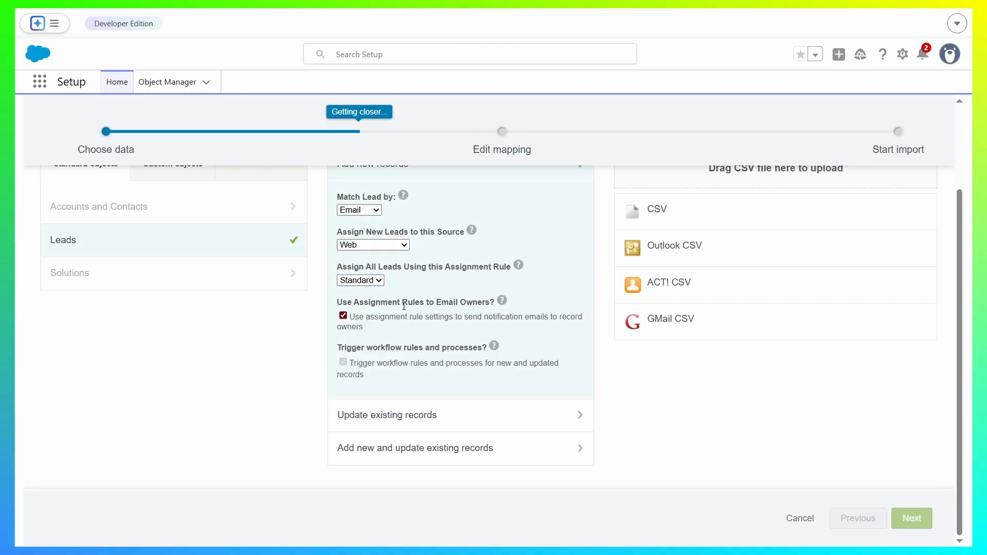
{"action": "left_click", "coordinate": [365, 282]}
{"action": "left_click", "coordinate": [354, 308]}
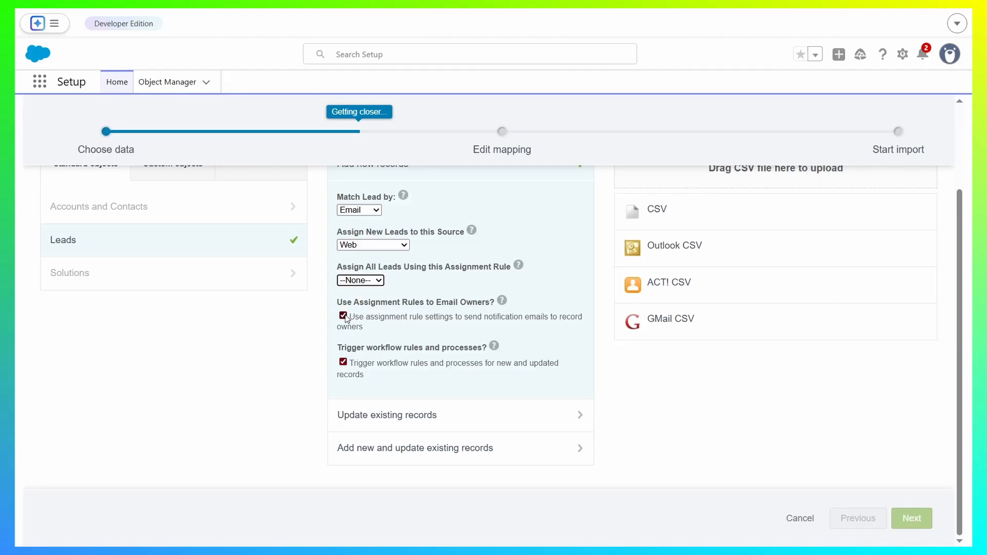
{"action": "left_click_drag", "start_coordinate": [345, 350], "coordinate": [450, 355]}
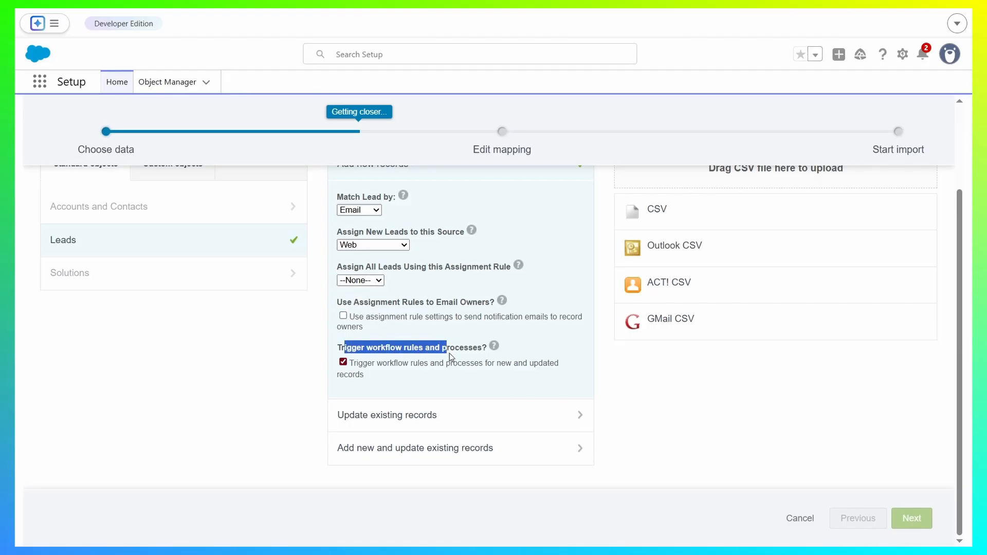
{"action": "left_click", "coordinate": [485, 354]}
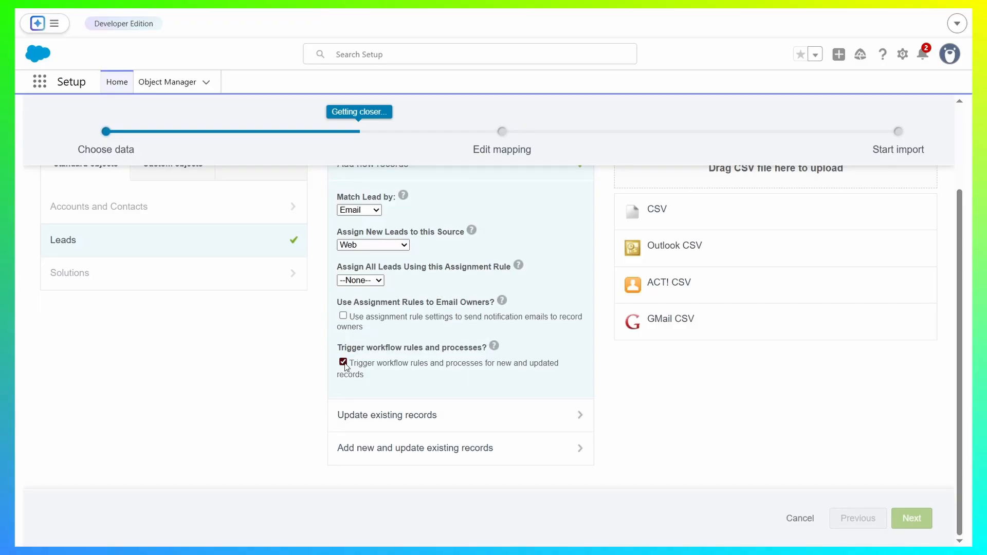
Choose the CSV data source, upload Leads.csv and proceed to field mapping.
{"action": "scroll", "coordinate": [676, 414], "scroll_direction": "up", "scroll_amount": 2}
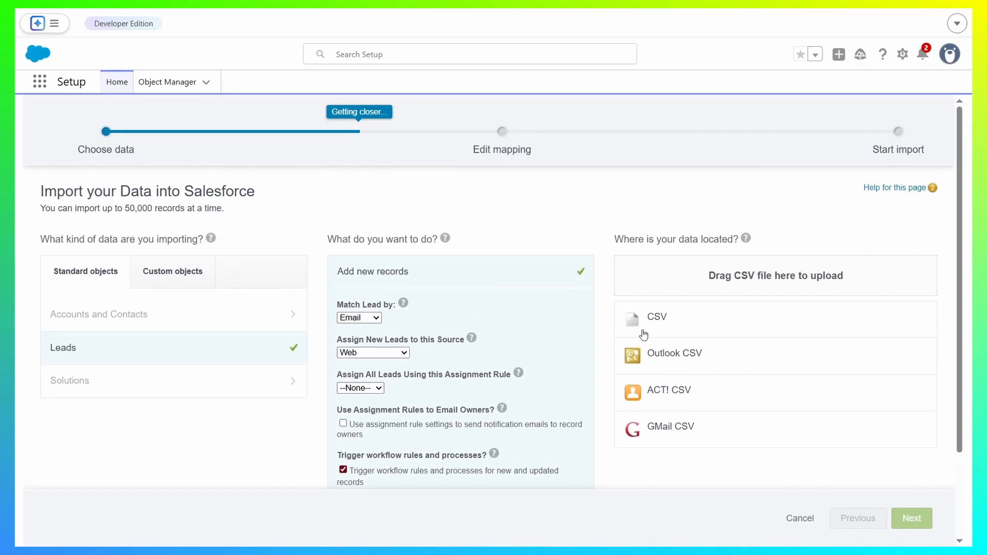
{"action": "left_click_drag", "start_coordinate": [624, 239], "coordinate": [740, 238]}
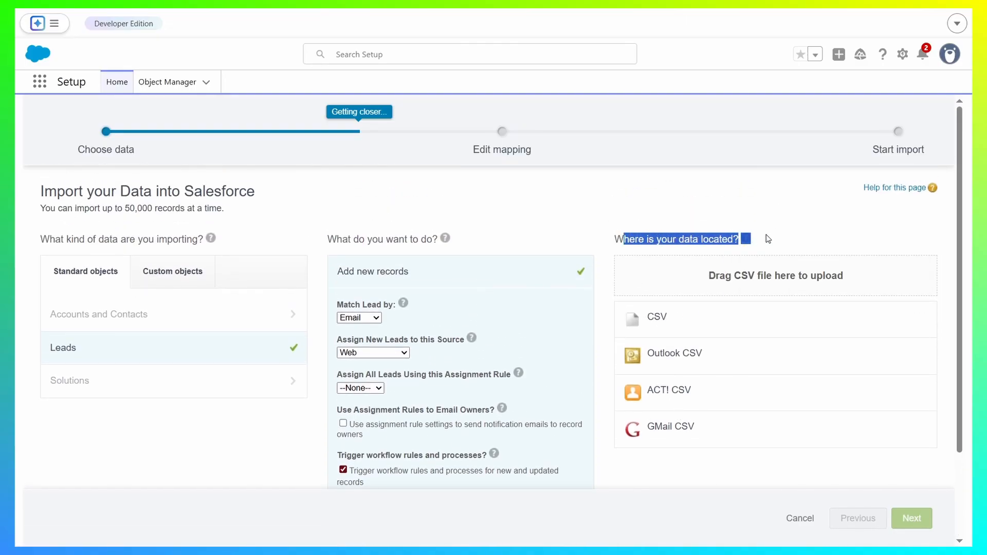
{"action": "left_click", "coordinate": [656, 317]}
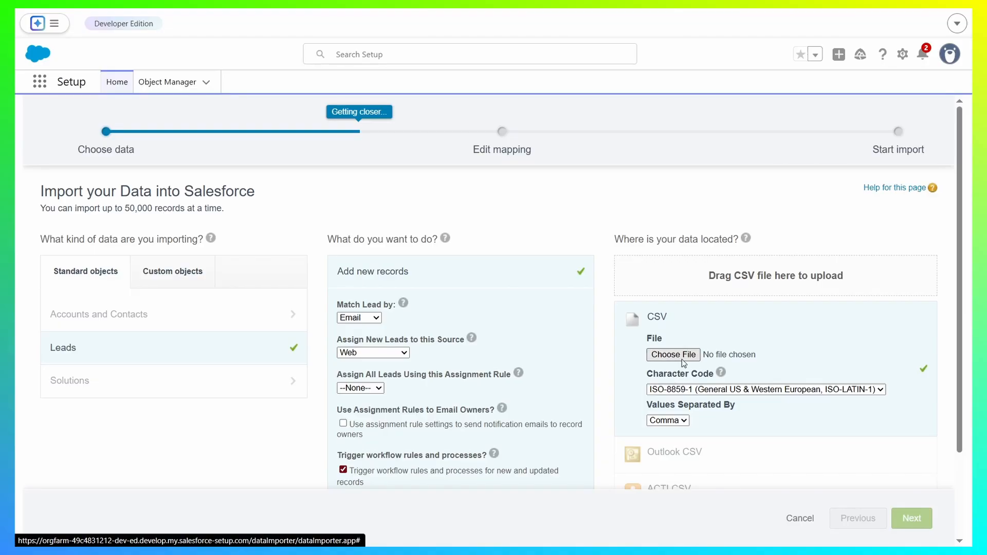
{"action": "left_click", "coordinate": [673, 355]}
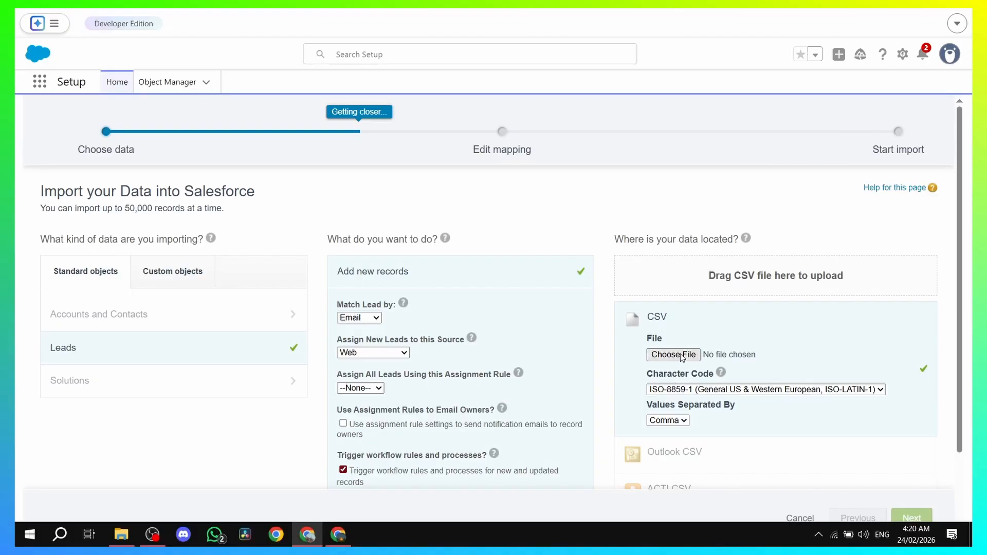
{"action": "scroll", "coordinate": [769, 295], "scroll_direction": "down", "scroll_amount": 1}
{"action": "mouse_move", "coordinate": [712, 313]}
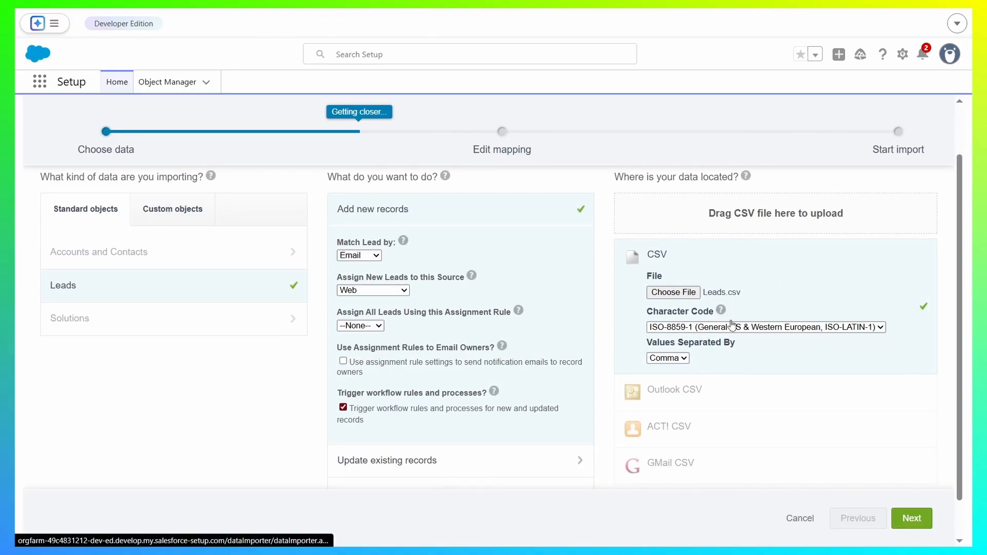
{"action": "left_click", "coordinate": [911, 518]}
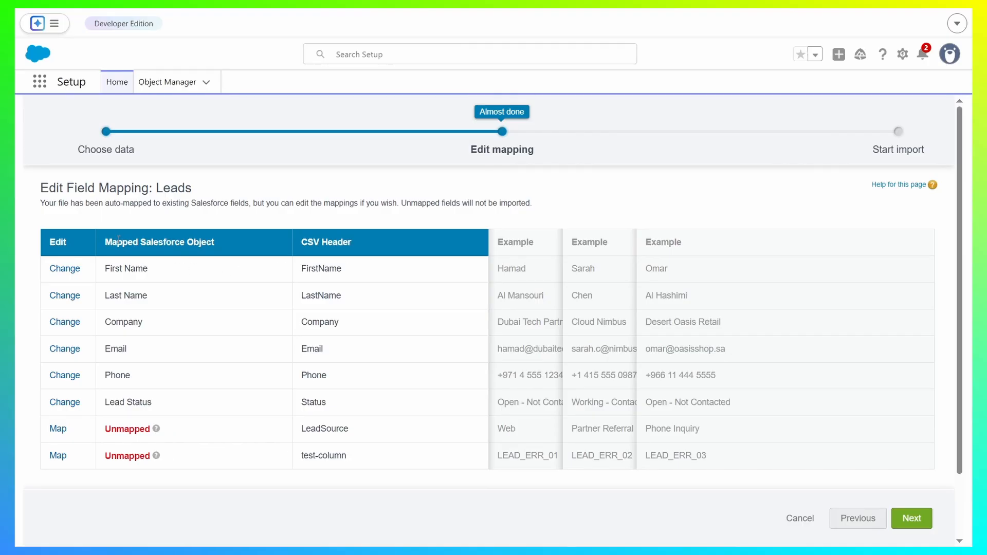
Examine how the CSV headers map to Salesforce fields, including the unmapped LeadSource and test-column rows.
{"action": "left_click_drag", "start_coordinate": [149, 242], "coordinate": [229, 241]}
{"action": "left_click", "coordinate": [228, 240]}
{"action": "left_click_drag", "start_coordinate": [300, 239], "coordinate": [350, 240]}
{"action": "left_click", "coordinate": [362, 240]}
{"action": "left_click_drag", "start_coordinate": [301, 268], "coordinate": [328, 267]}
{"action": "left_click_drag", "start_coordinate": [106, 265], "coordinate": [178, 264]}
{"action": "left_click", "coordinate": [178, 265]}
{"action": "left_click_drag", "start_coordinate": [294, 433], "coordinate": [376, 437]}
{"action": "left_click_drag", "start_coordinate": [298, 459], "coordinate": [381, 459]}
{"action": "left_click", "coordinate": [363, 444]}
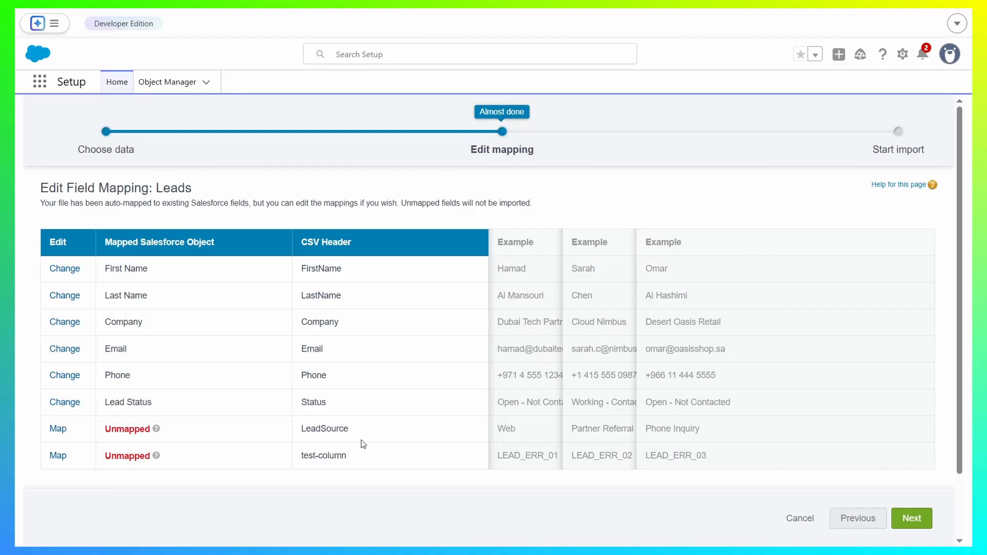
{"action": "left_click", "coordinate": [362, 238]}
Map the LeadSource column to the Description field.
{"action": "left_click", "coordinate": [58, 429]}
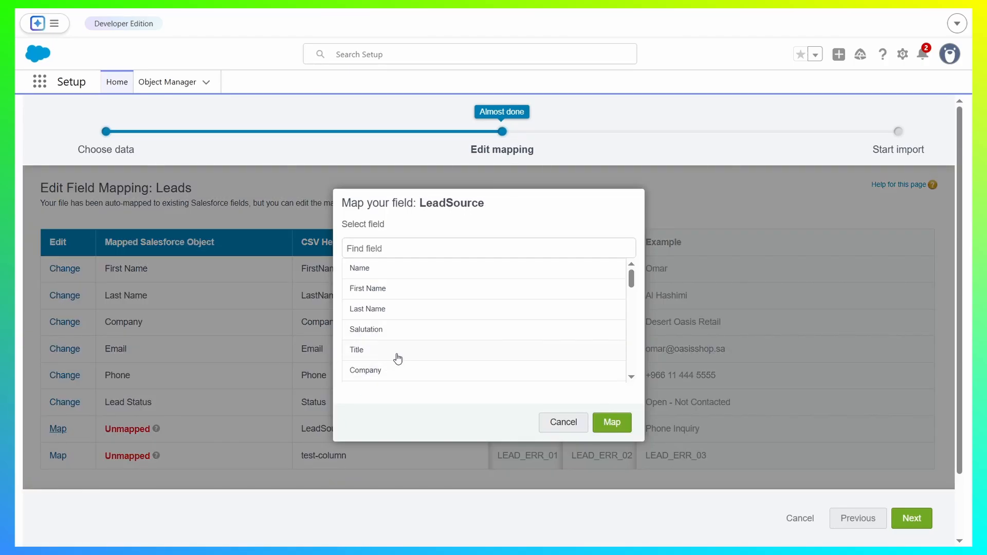
{"action": "scroll", "coordinate": [407, 348], "scroll_direction": "down", "scroll_amount": 2}
{"action": "scroll", "coordinate": [414, 337], "scroll_direction": "down", "scroll_amount": 5}
{"action": "left_click", "coordinate": [415, 347]}
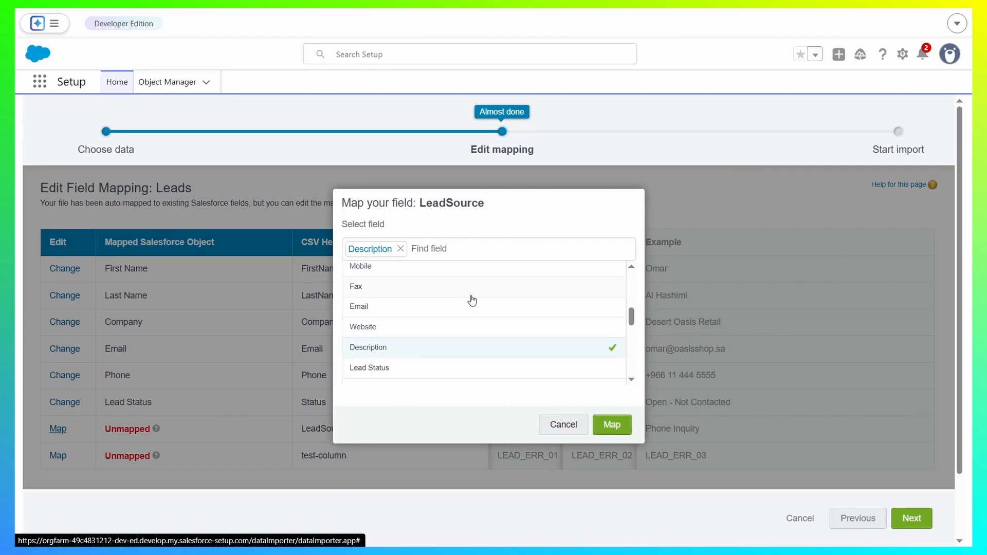
{"action": "left_click", "coordinate": [602, 427]}
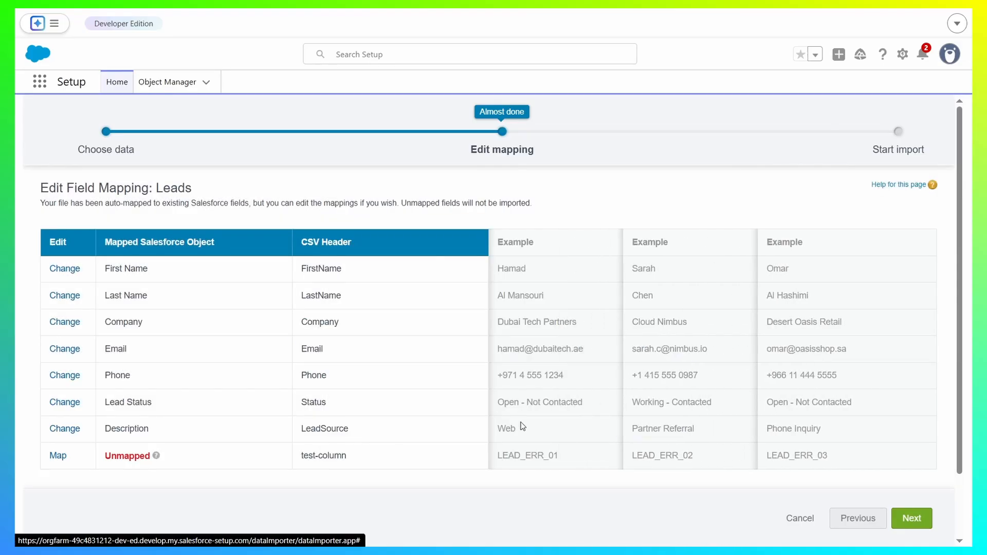
Map the test-column header to the Street field.
{"action": "left_click", "coordinate": [58, 456]}
{"action": "scroll", "coordinate": [452, 309], "scroll_direction": "down", "scroll_amount": 10}
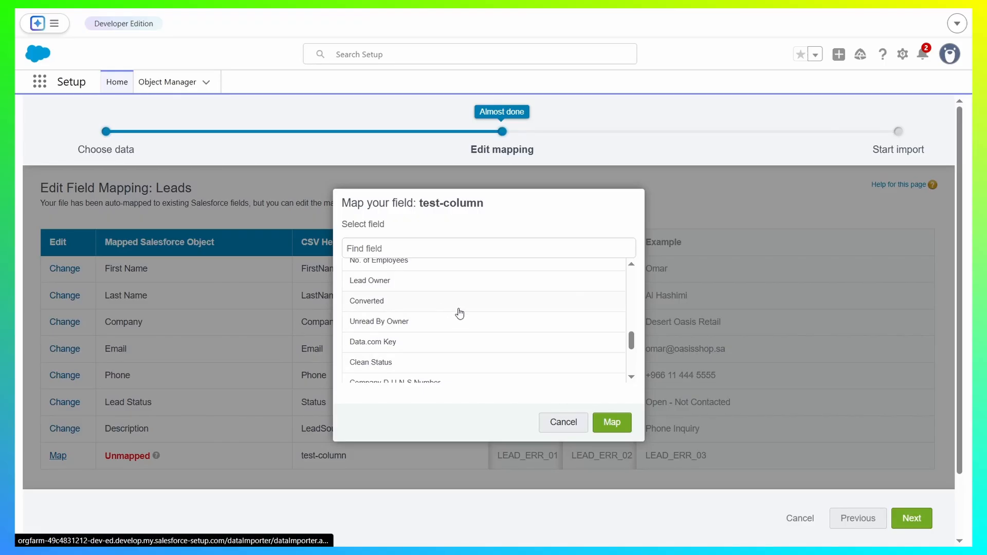
{"action": "scroll", "coordinate": [416, 328], "scroll_direction": "down", "scroll_amount": 1}
{"action": "scroll", "coordinate": [416, 328], "scroll_direction": "down", "scroll_amount": 5}
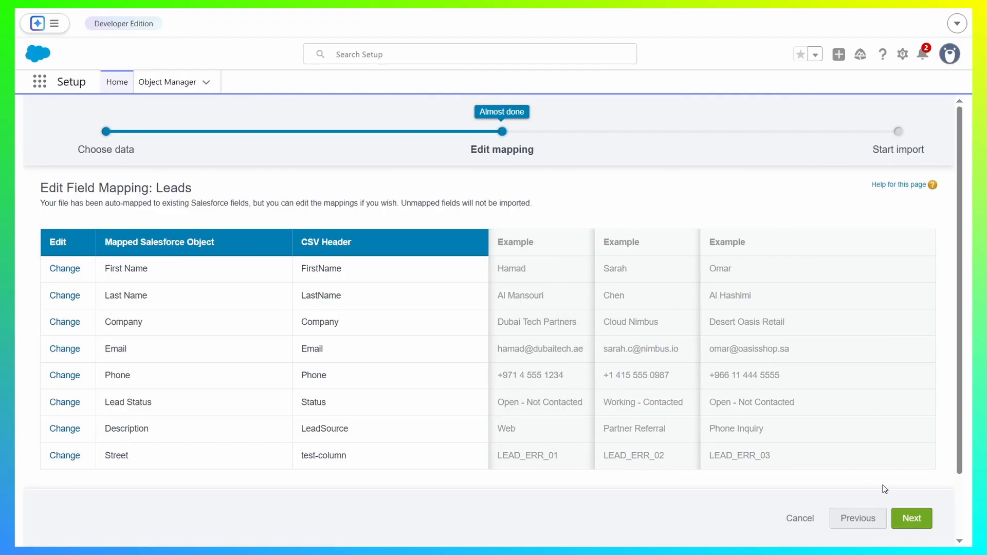
Proceed to the import review and start the lead import.
{"action": "left_click", "coordinate": [917, 520]}
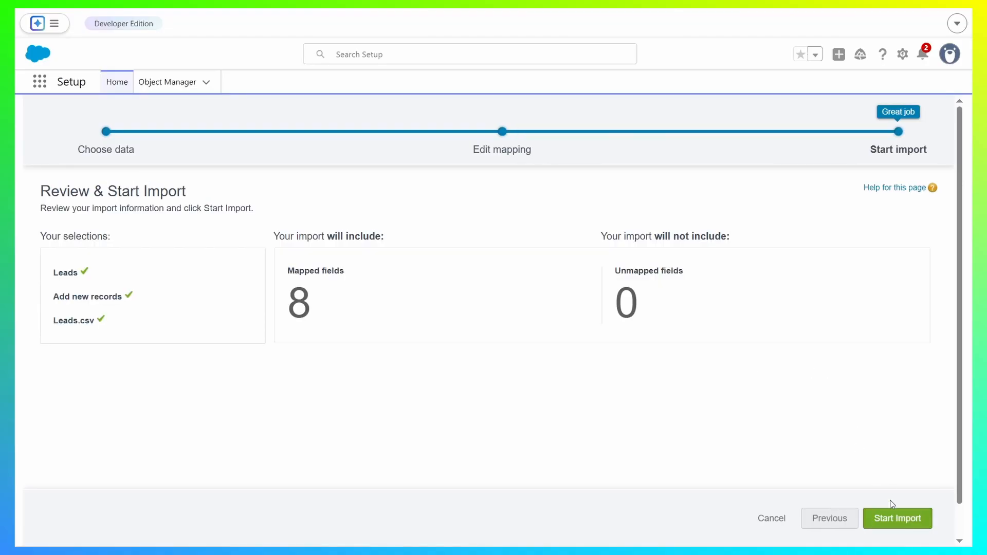
{"action": "left_click", "coordinate": [898, 519]}
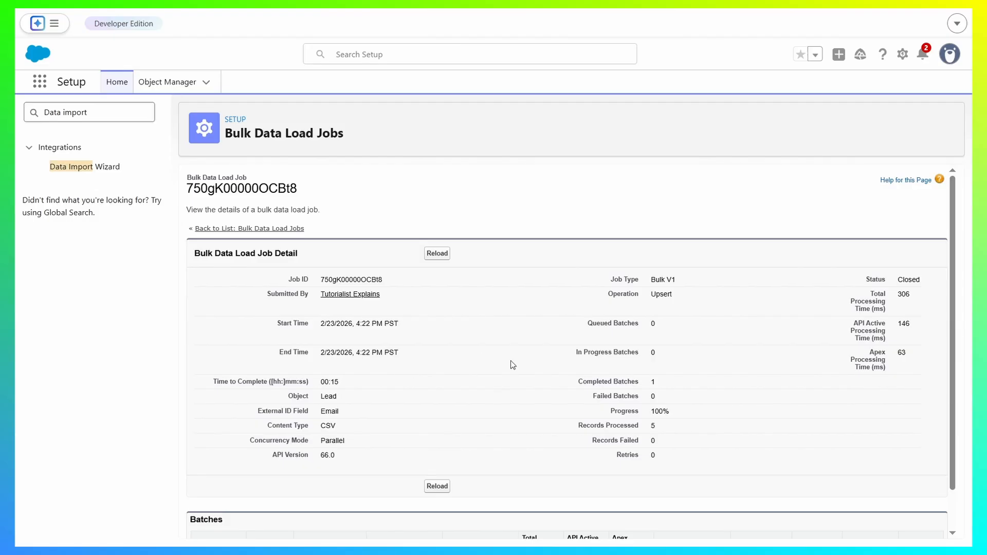
Reload the bulk data load job details and check its progress, record results and batches.
{"action": "scroll", "coordinate": [512, 359], "scroll_direction": "down", "scroll_amount": 1}
{"action": "left_click", "coordinate": [437, 442]}
{"action": "left_click_drag", "start_coordinate": [615, 412], "coordinate": [704, 413]}
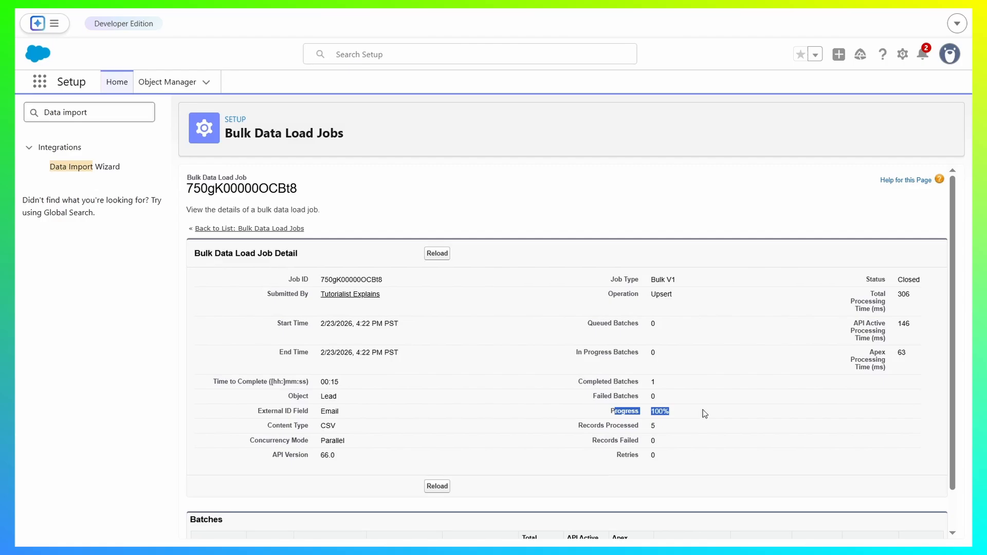
{"action": "left_click", "coordinate": [524, 410]}
{"action": "scroll", "coordinate": [584, 427], "scroll_direction": "down", "scroll_amount": 1}
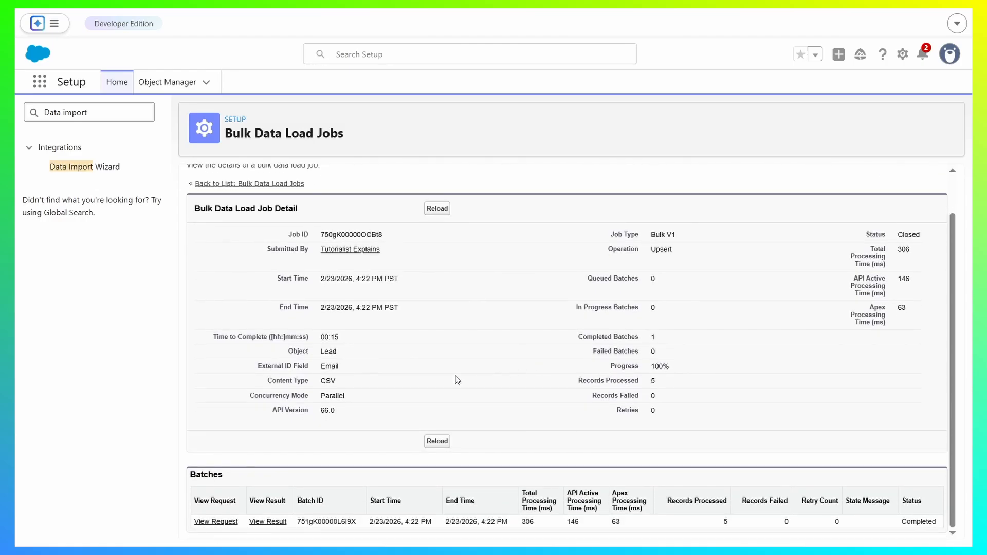